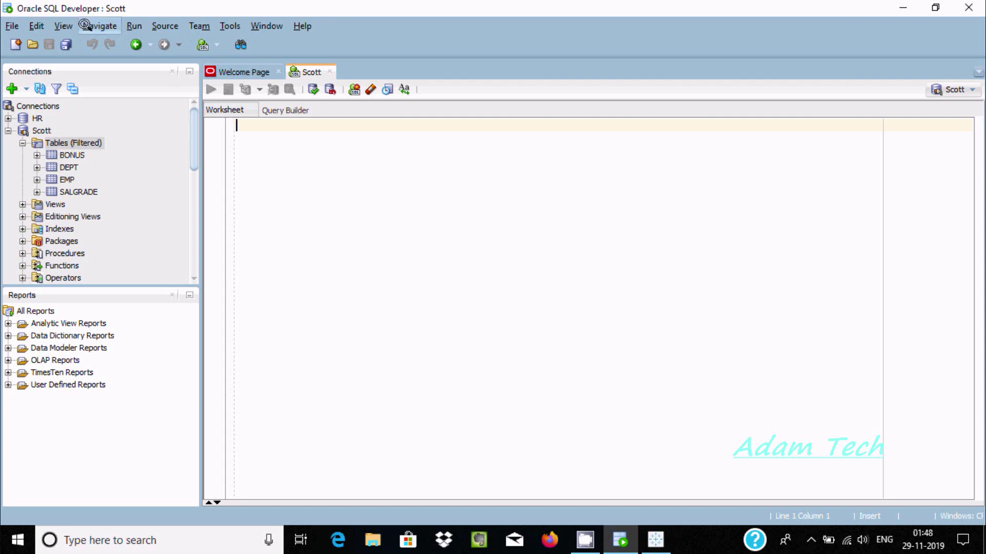
Browse the rows of the SCOTT EMP and DEPT tables in SQL Developer, then switch to Tableau.
{"action": "left_click", "coordinate": [62, 177]}
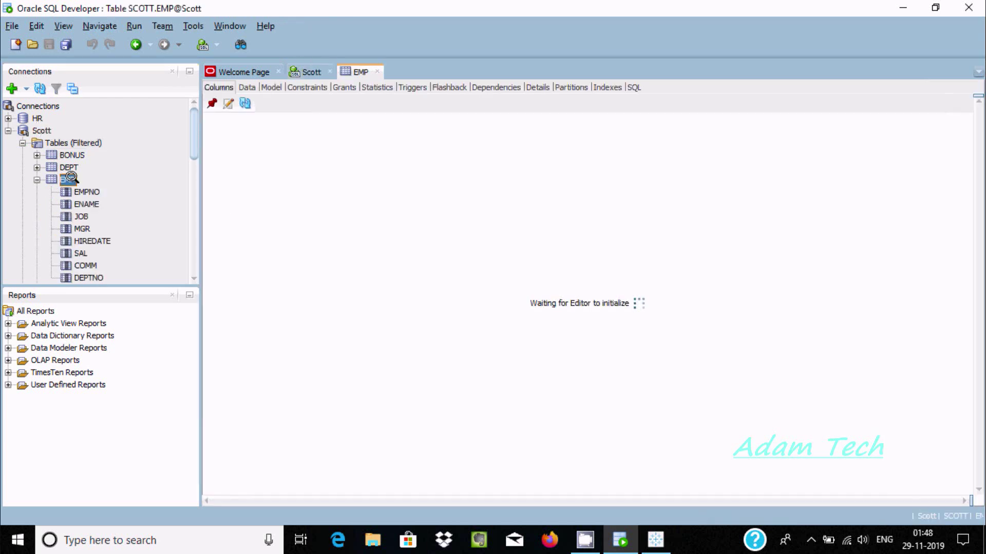
{"action": "left_click", "coordinate": [247, 88]}
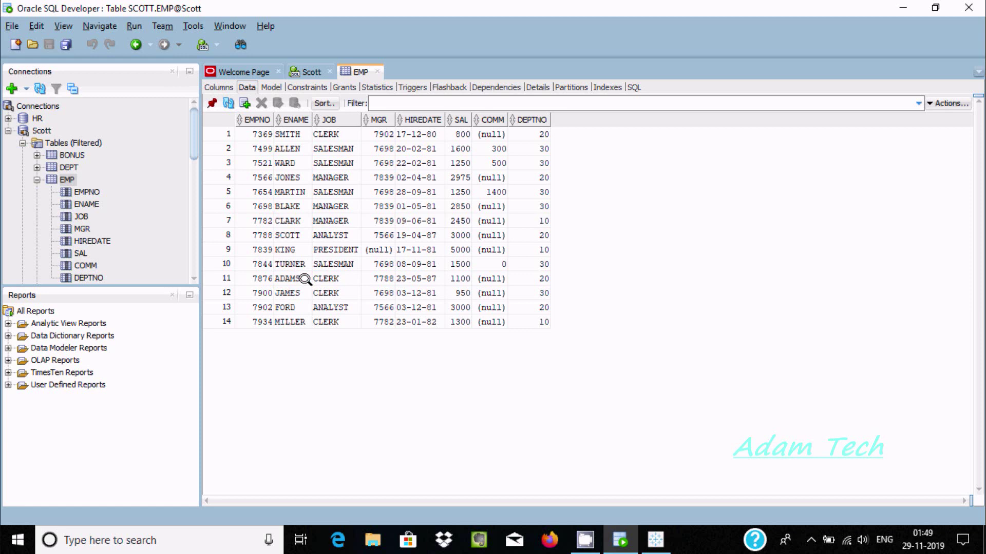
{"action": "left_click", "coordinate": [66, 166]}
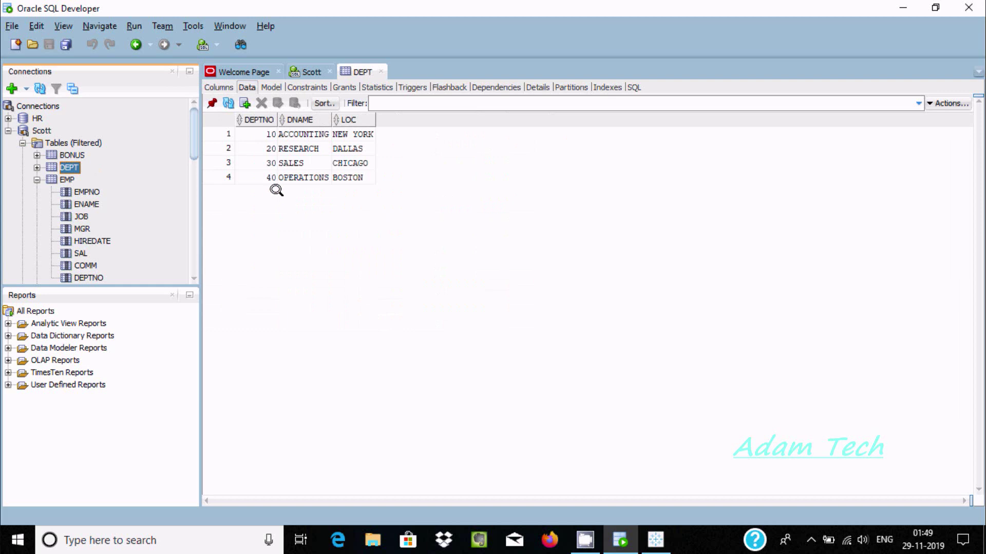
{"action": "left_click", "coordinate": [64, 177]}
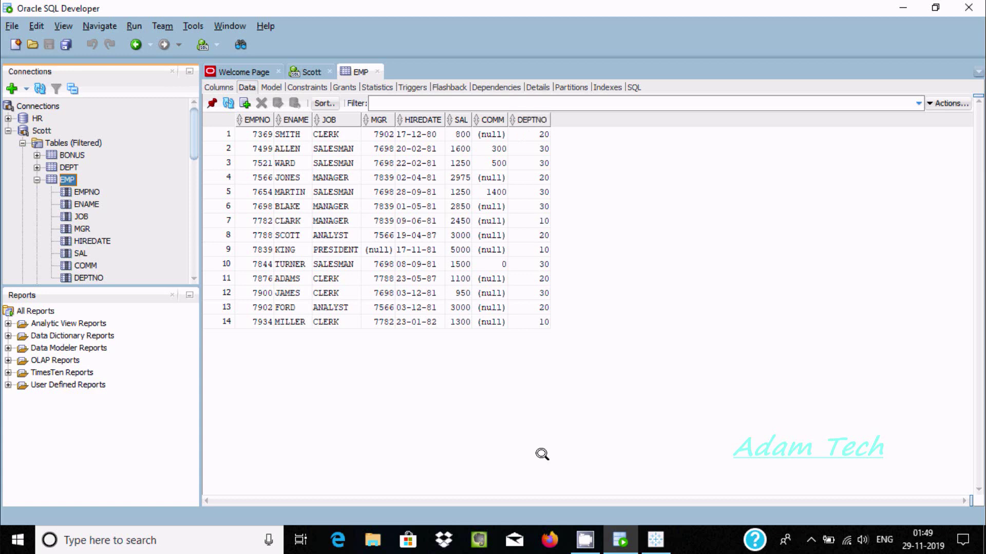
{"action": "left_click", "coordinate": [656, 539]}
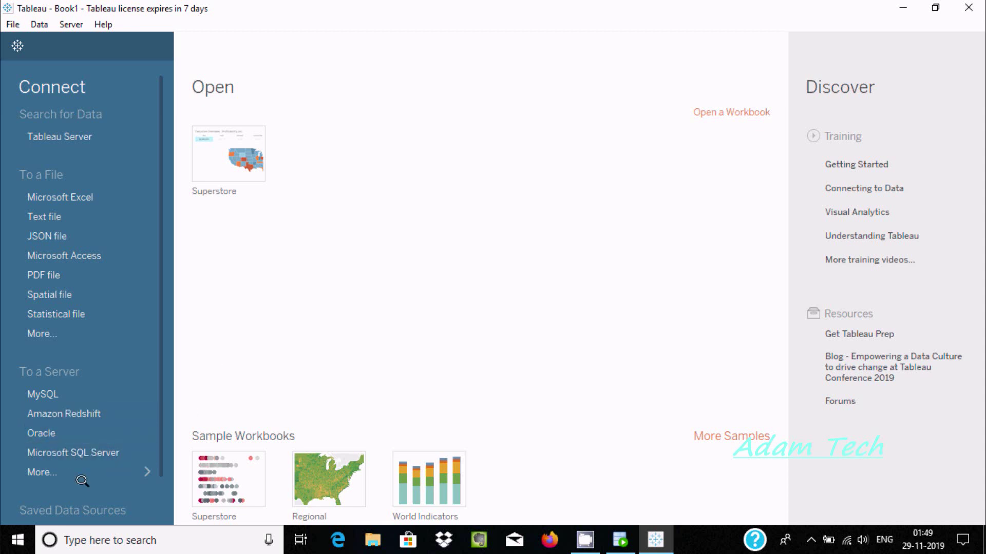
Start a Tableau Oracle connection and select the prefilled localhost server name.
{"action": "left_click", "coordinate": [110, 473]}
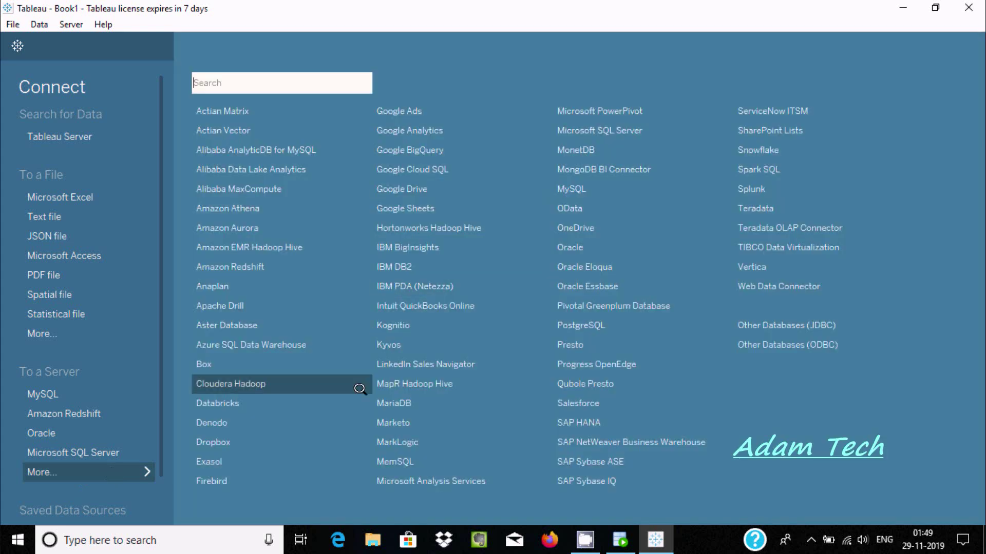
{"action": "left_click", "coordinate": [44, 433]}
{"action": "left_click", "coordinate": [341, 163]}
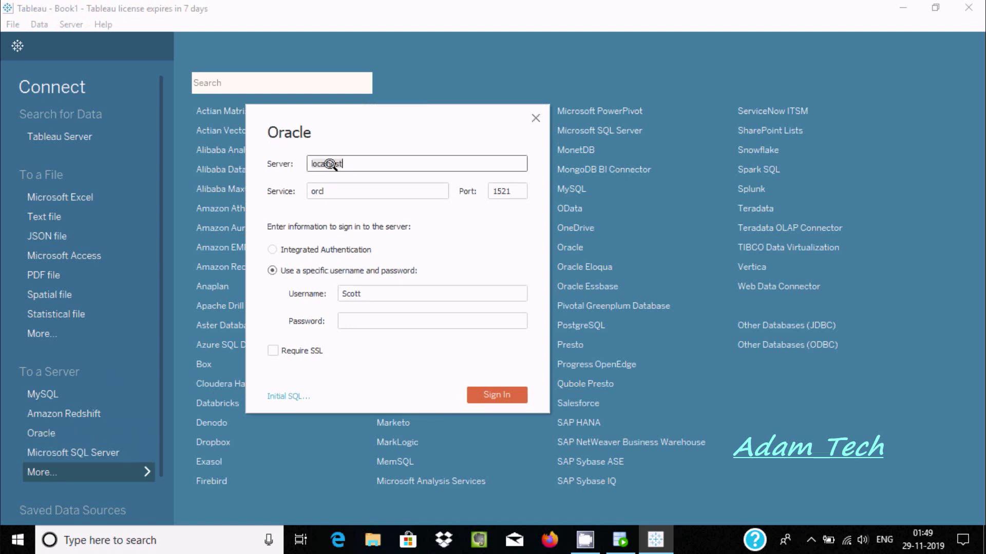
{"action": "key", "text": "ctrl+a"}
{"action": "double_click", "coordinate": [351, 159]}
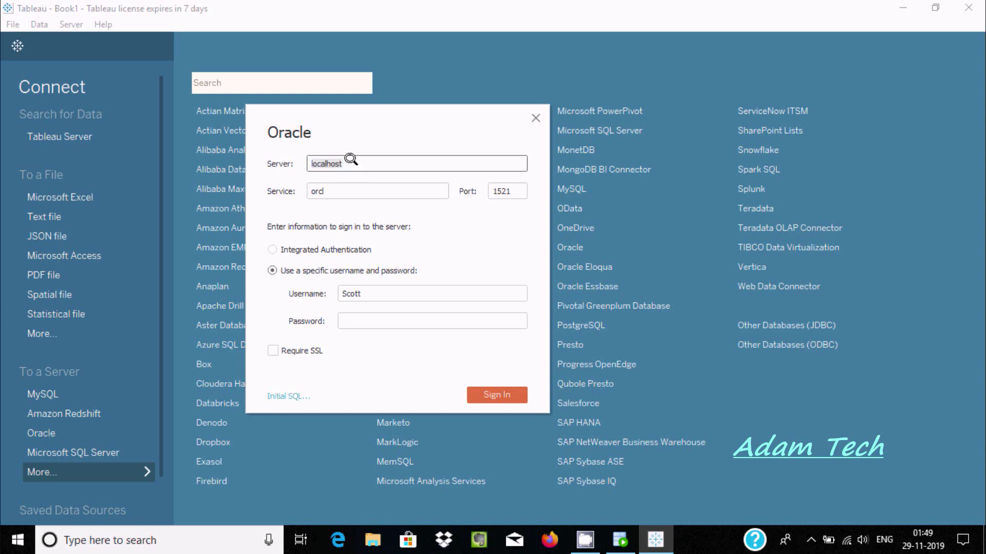
Create the ScottTest connection in SQL Developer (localhost, 1521, SID orcl), then return to Tableau.
{"action": "left_click", "coordinate": [621, 540]}
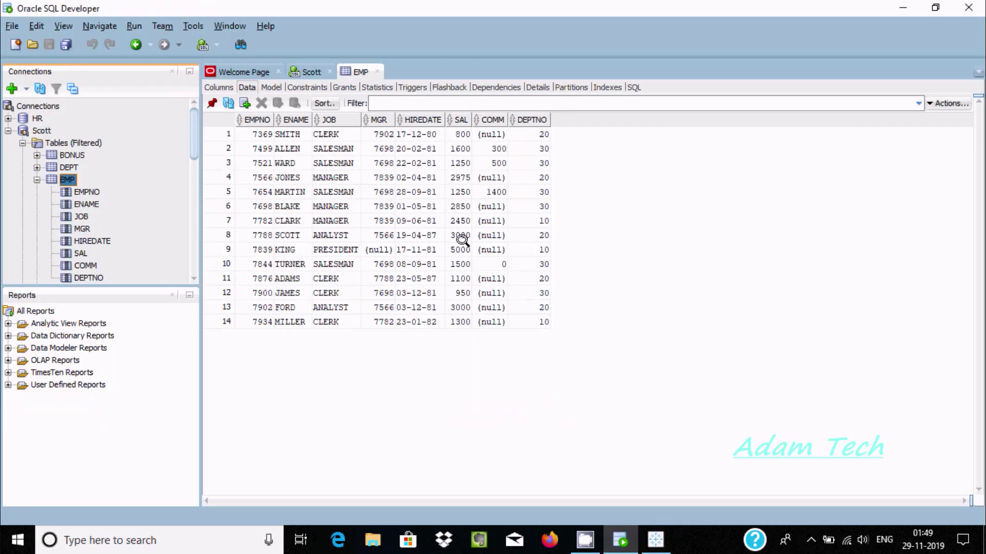
{"action": "left_click", "coordinate": [8, 85]}
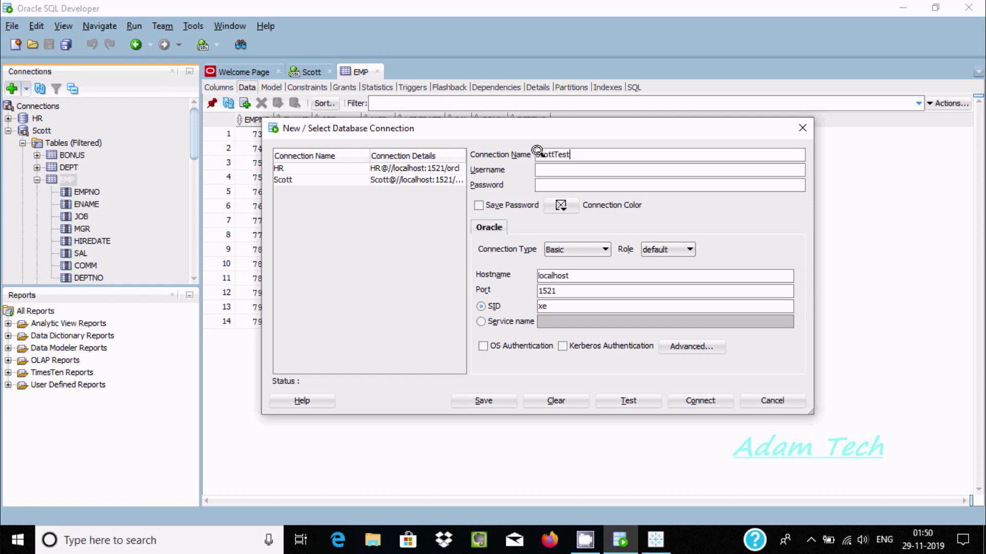
{"action": "key", "text": "Tab"}
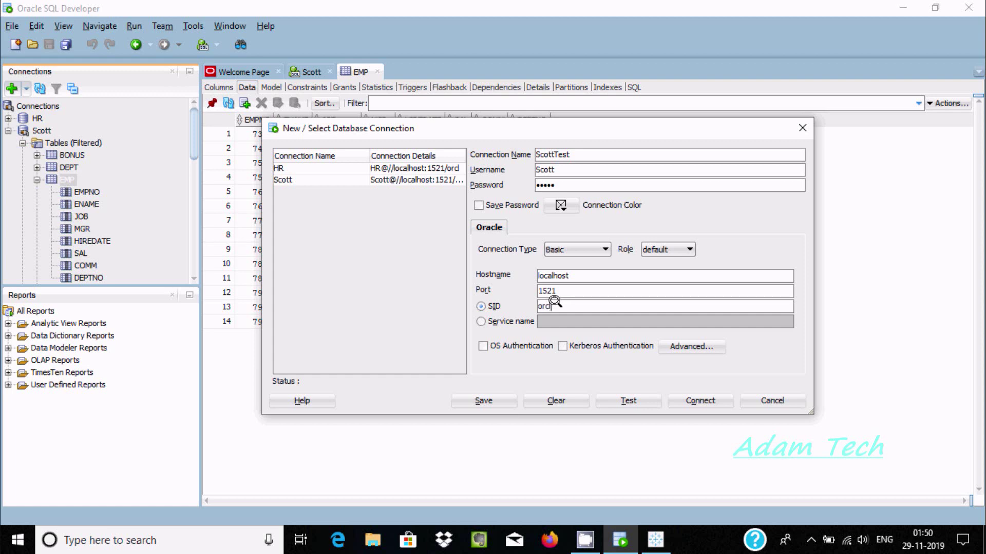
{"action": "left_click", "coordinate": [645, 536]}
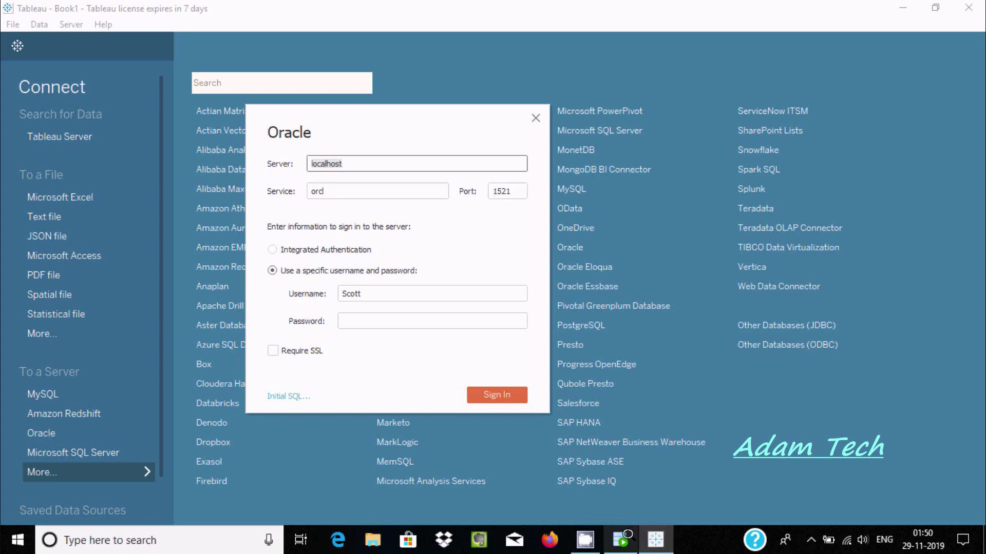
Keep ScottTest identifying the database by SID and compare it with Tableau's Oracle form.
{"action": "left_click", "coordinate": [621, 538]}
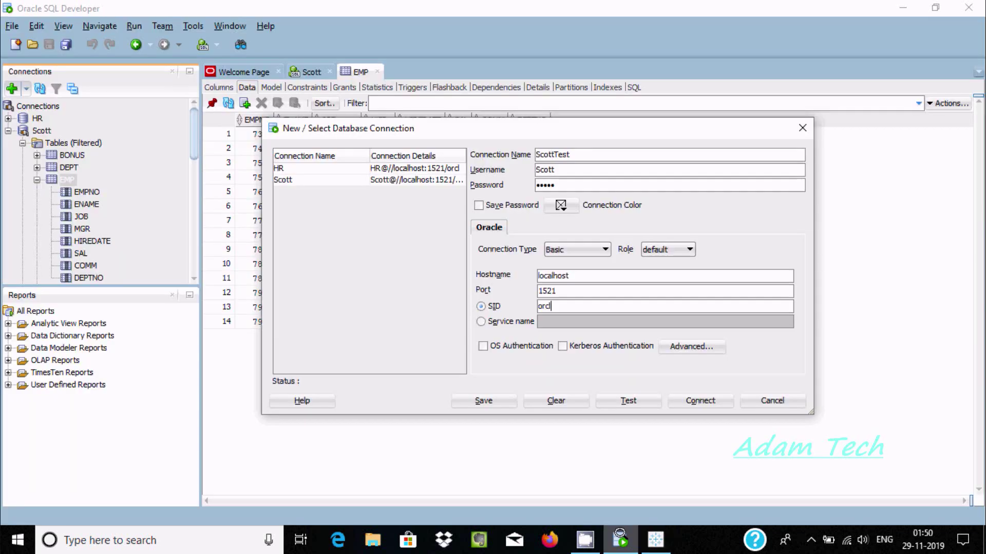
{"action": "left_click", "coordinate": [482, 321]}
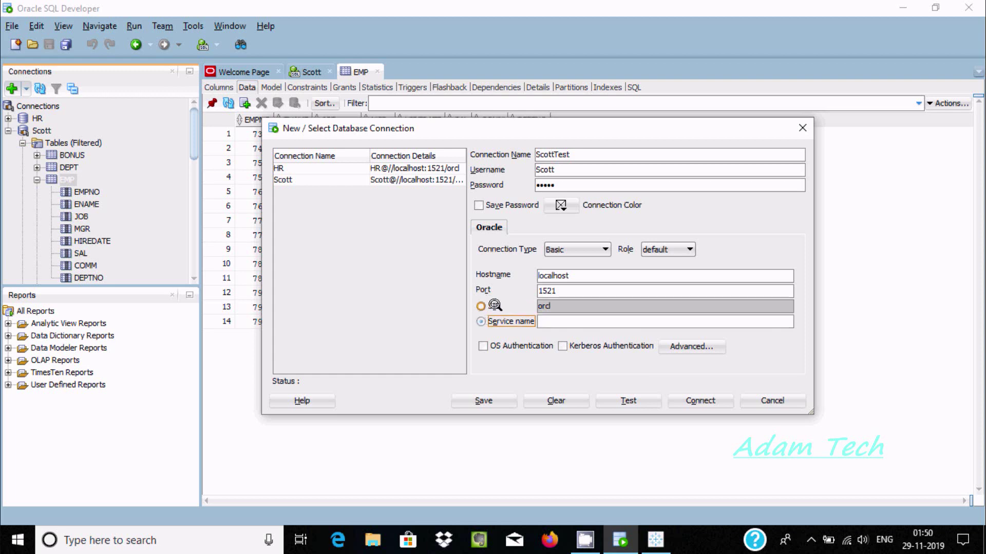
{"action": "left_click", "coordinate": [482, 306]}
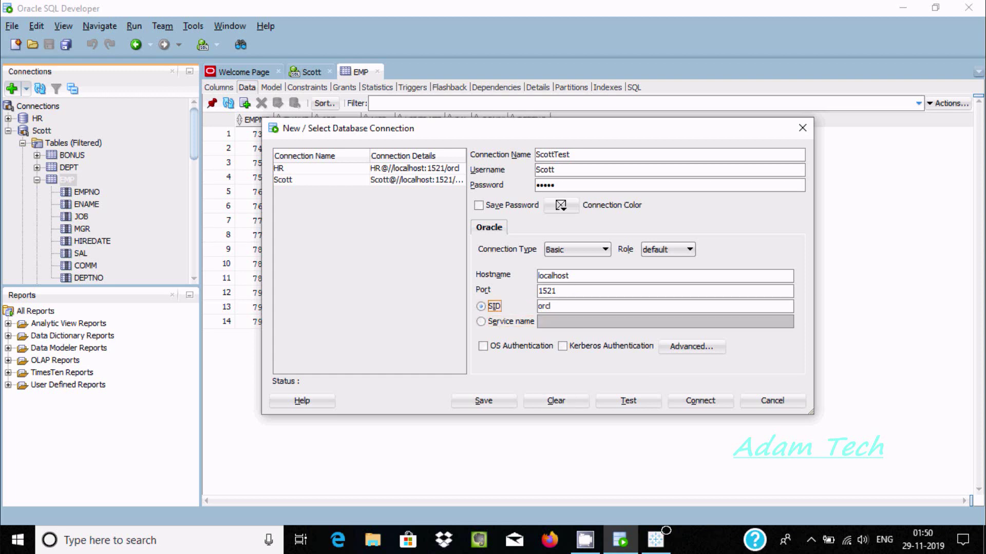
{"action": "left_click", "coordinate": [655, 539]}
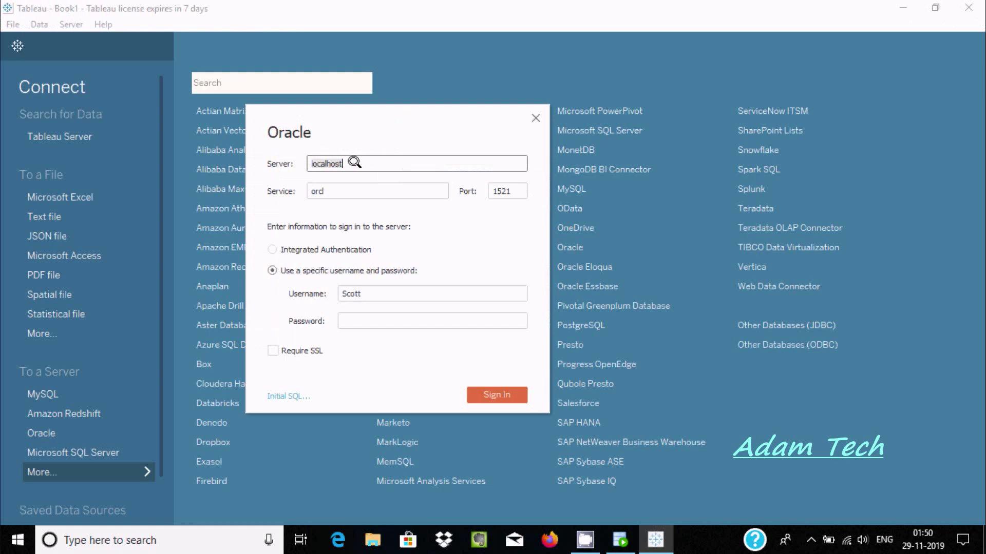
{"action": "left_click", "coordinate": [621, 539]}
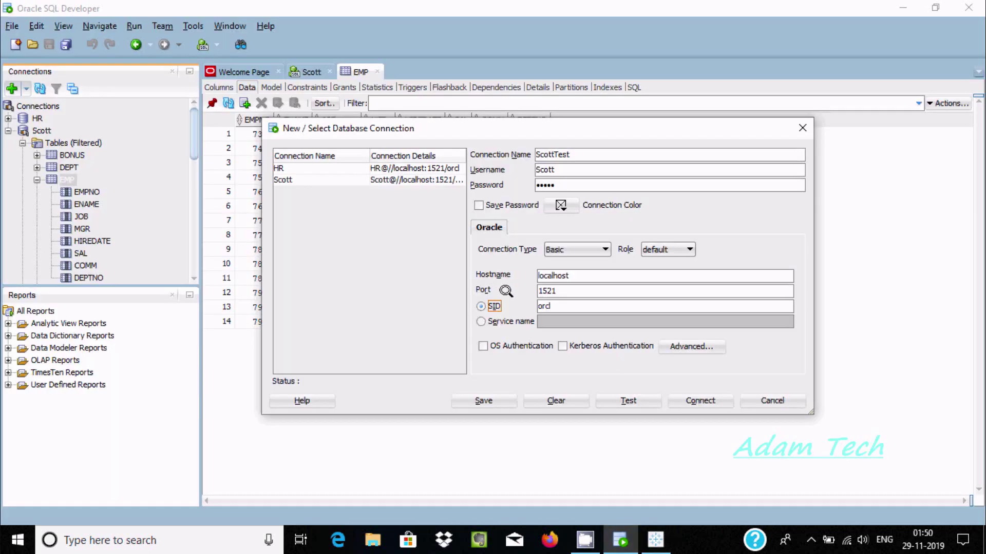
{"action": "left_click", "coordinate": [655, 539]}
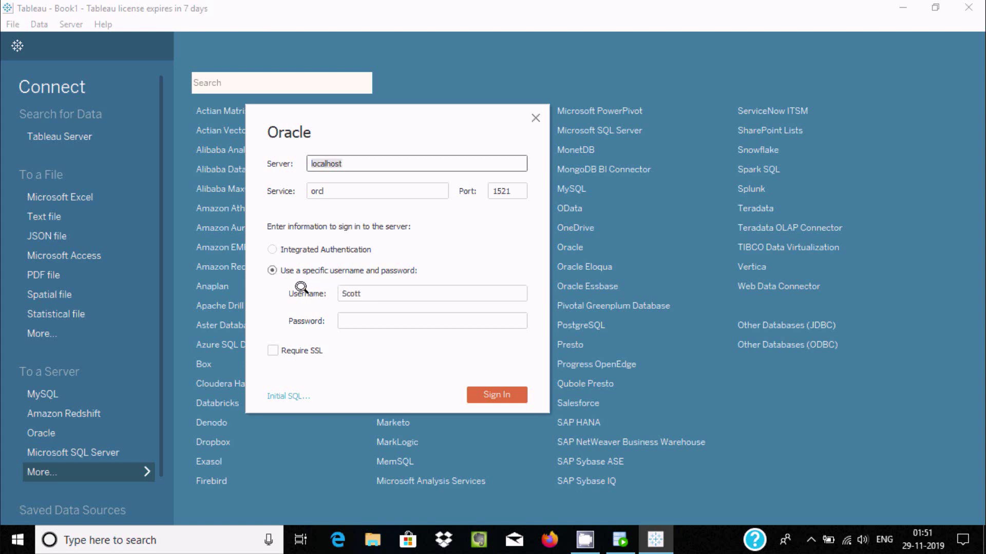
Enter the password in Tableau's Oracle form after ScottTest tests successfully in SQL Developer.
{"action": "left_click", "coordinate": [358, 319]}
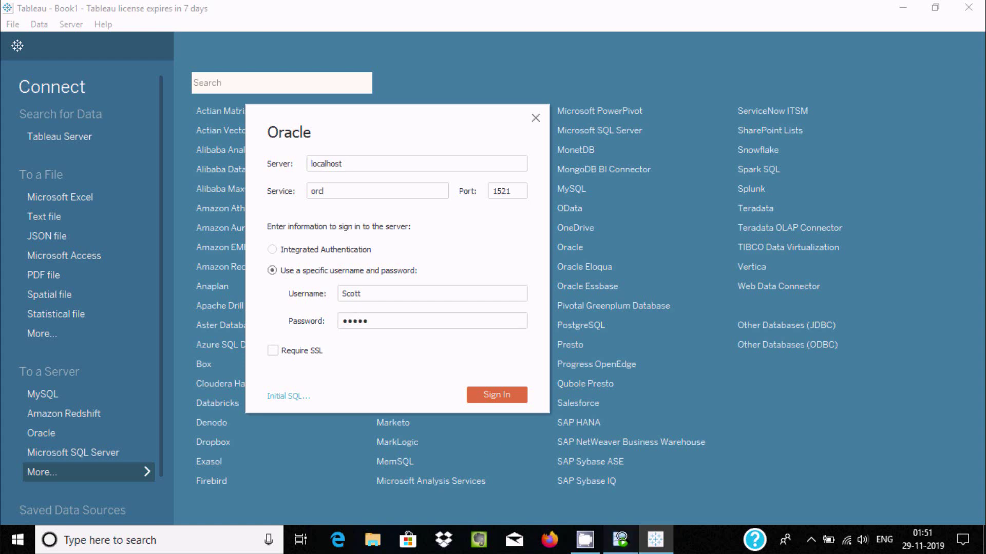
{"action": "left_click", "coordinate": [620, 540]}
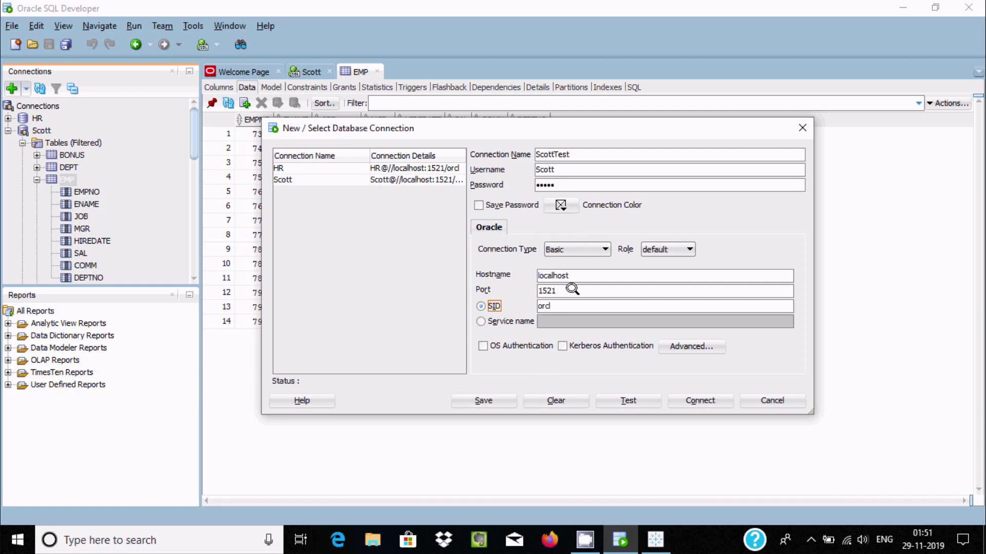
{"action": "left_click", "coordinate": [637, 400]}
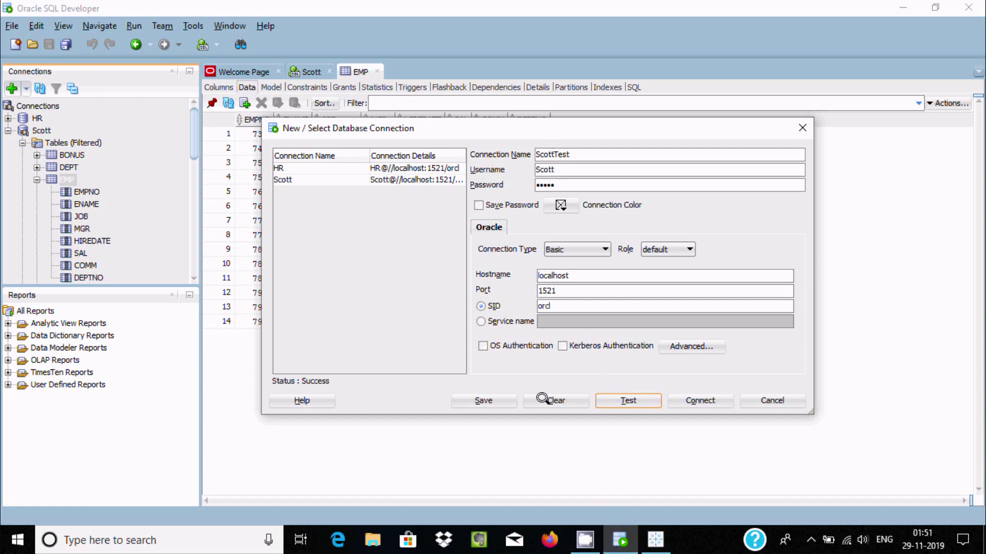
{"action": "left_click", "coordinate": [656, 539]}
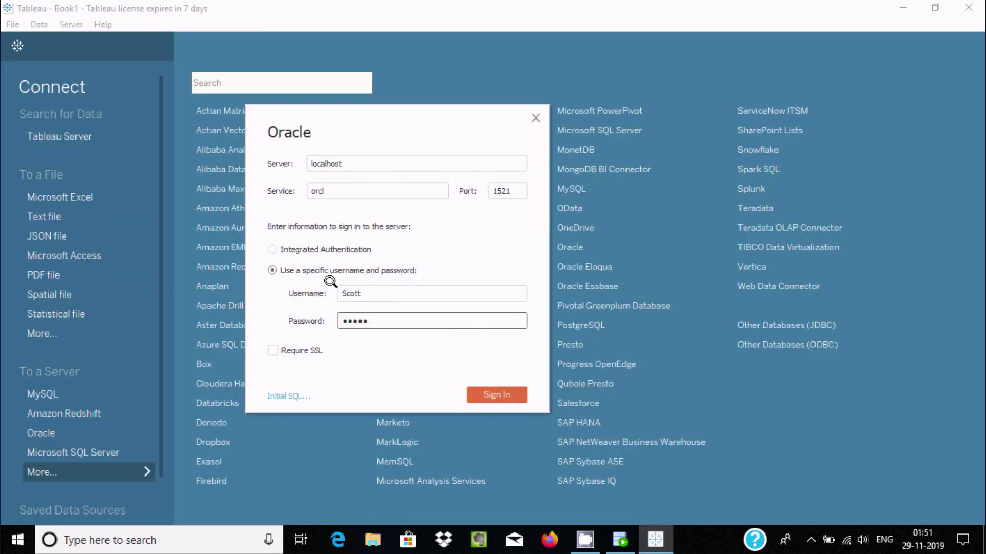
Sign in to the Oracle database and select the SCOTT schema.
{"action": "left_click", "coordinate": [494, 396]}
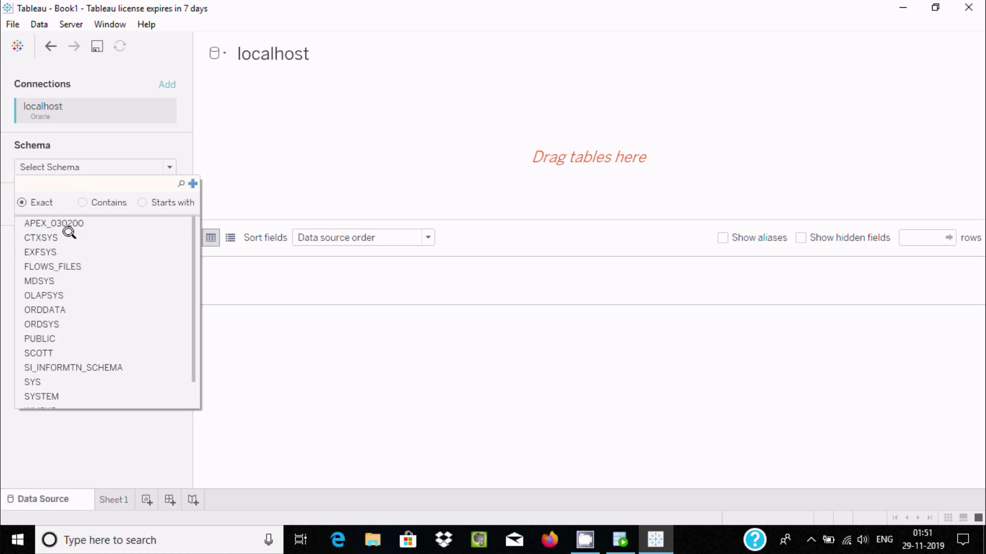
{"action": "left_click", "coordinate": [59, 352]}
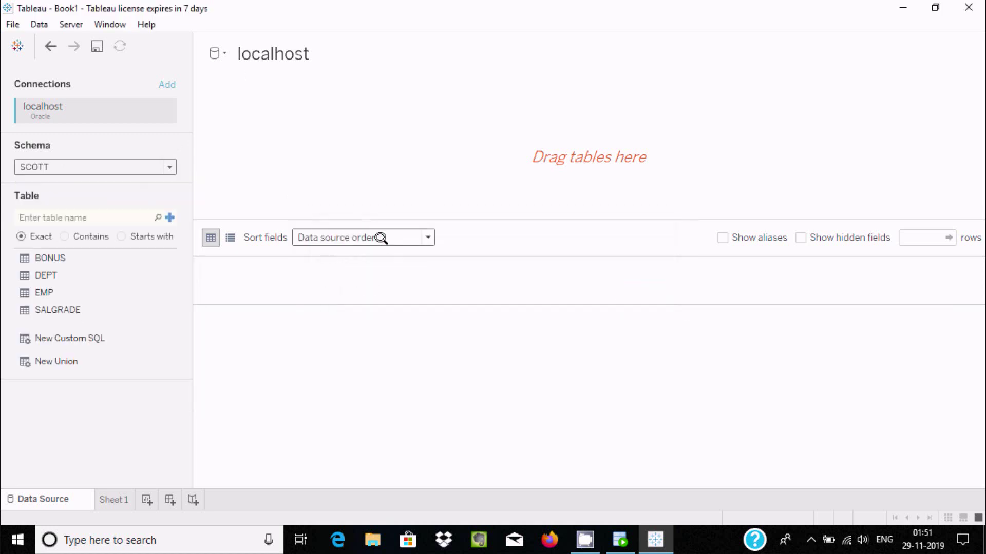
{"action": "left_click", "coordinate": [49, 166]}
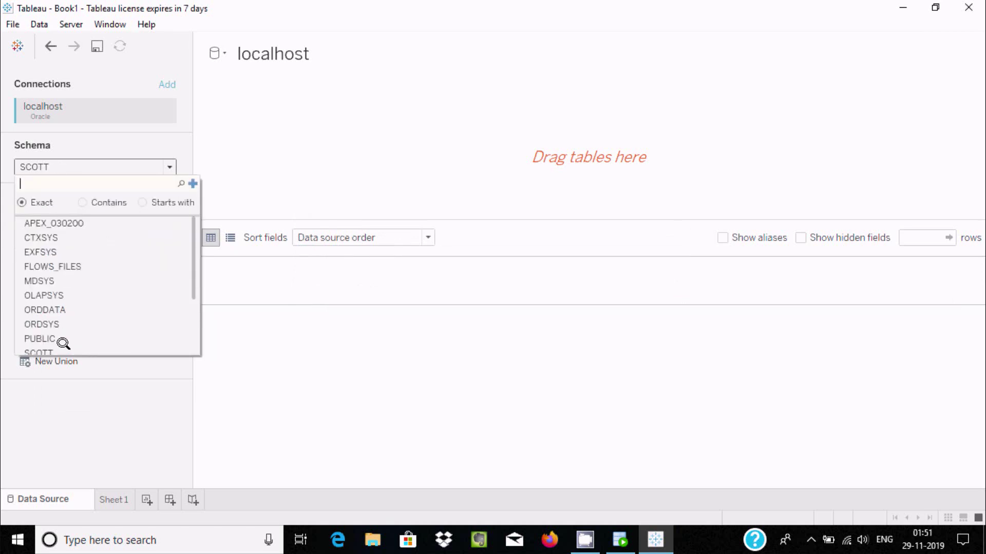
{"action": "left_click", "coordinate": [269, 161]}
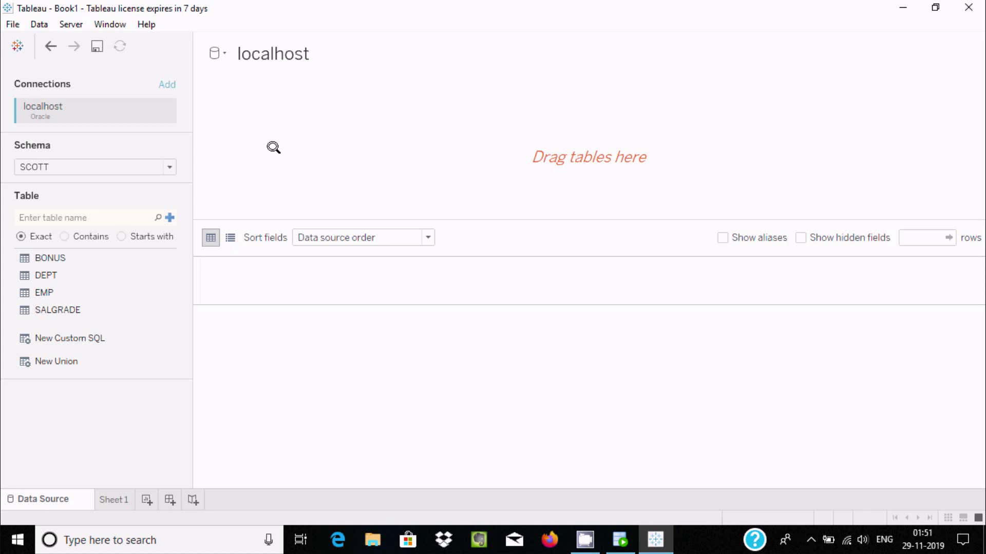
Add the EMP table to the canvas and load its 14 rows into the preview.
{"action": "left_click_drag", "start_coordinate": [56, 291], "coordinate": [323, 167]}
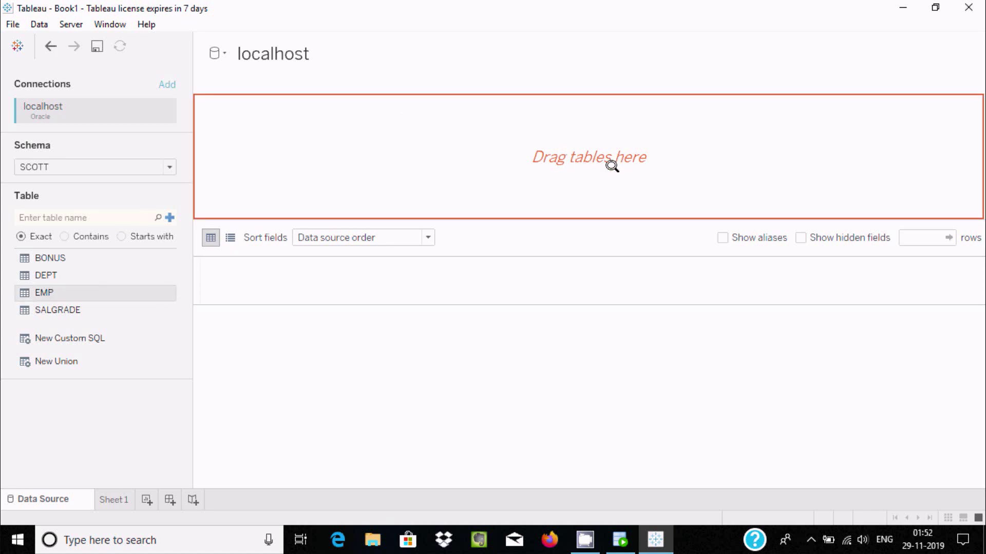
{"action": "left_click_drag", "start_coordinate": [612, 163], "coordinate": [612, 162]}
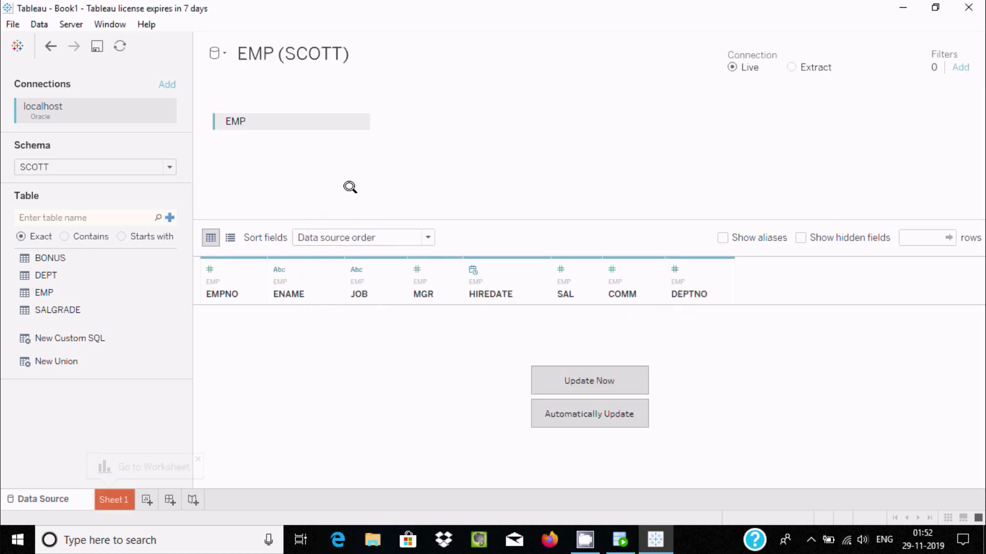
{"action": "left_click", "coordinate": [575, 371]}
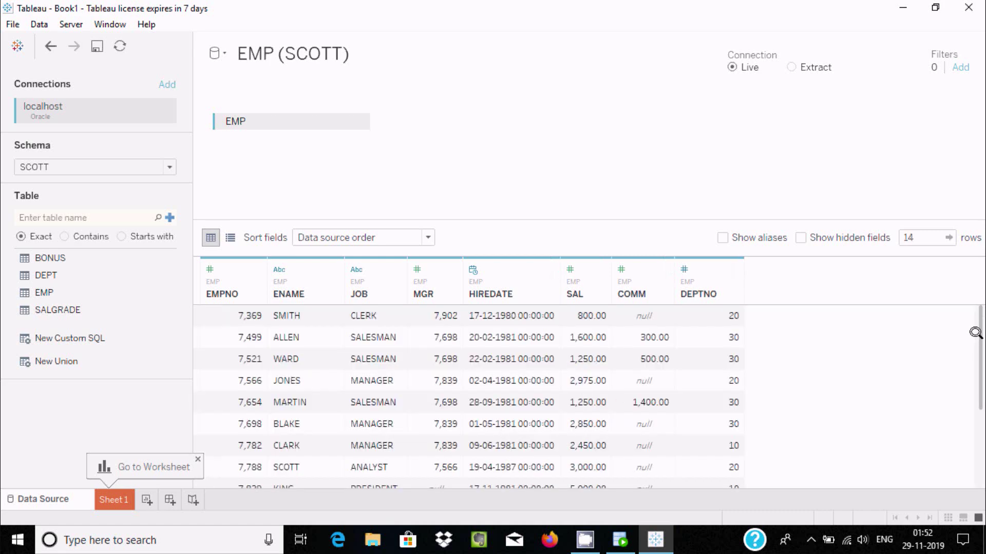
{"action": "left_click_drag", "start_coordinate": [979, 349], "coordinate": [950, 288]}
Cancel SQL Developer's connection dialog to compare the 14 EMP rows, then return to Tableau.
{"action": "left_click", "coordinate": [621, 539]}
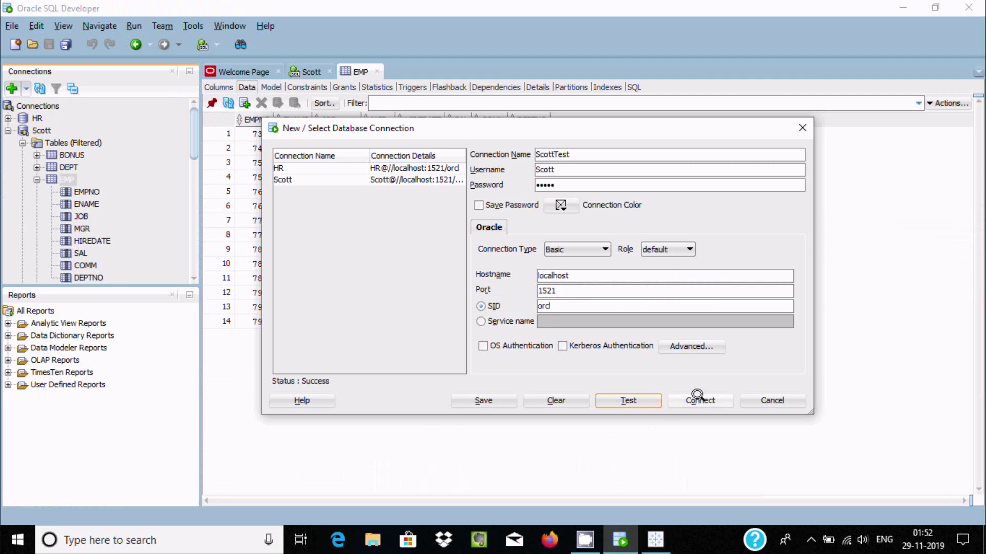
{"action": "left_click", "coordinate": [767, 398]}
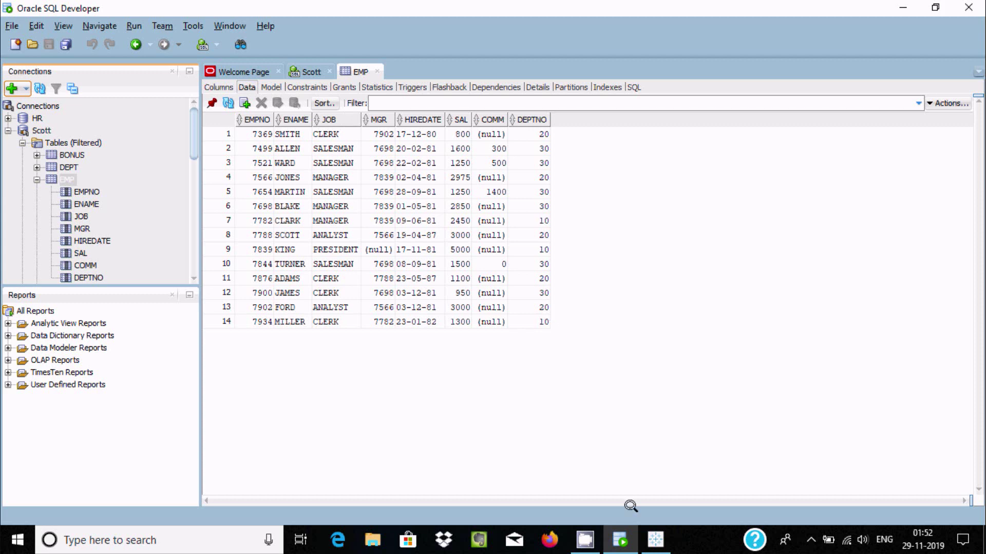
{"action": "left_click", "coordinate": [655, 539]}
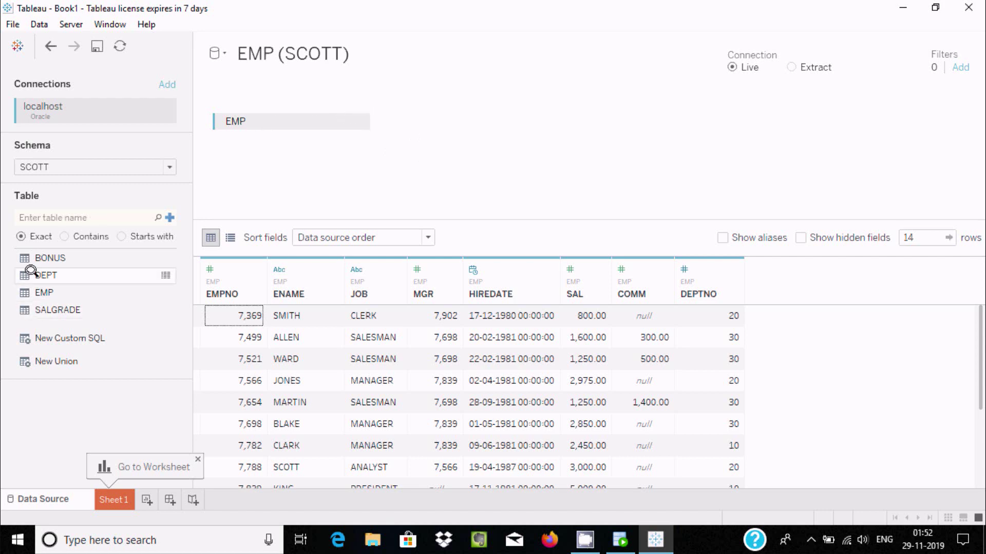
Add DEPT beside EMP as an inner join on DEPTNO and review the join settings.
{"action": "left_click_drag", "start_coordinate": [23, 272], "coordinate": [443, 118]}
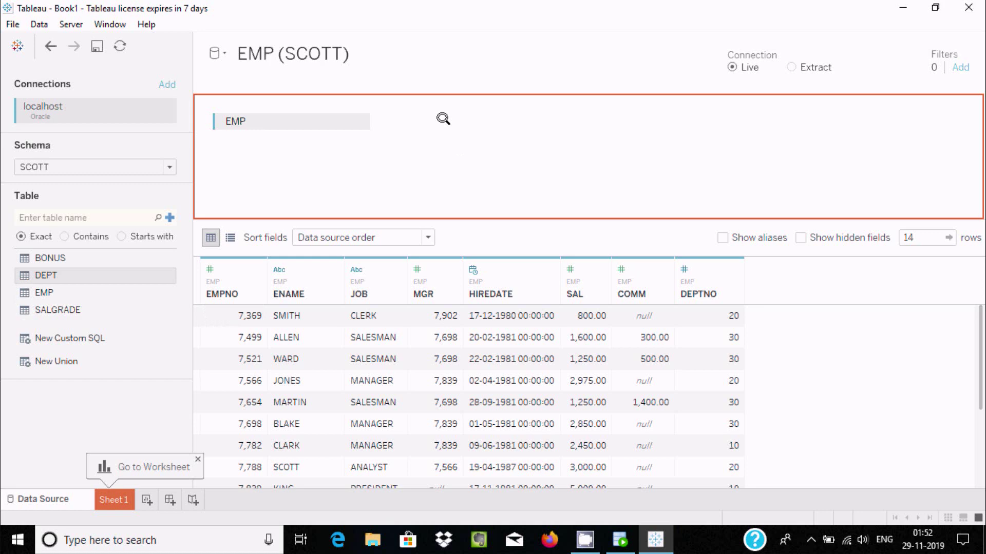
{"action": "left_click_drag", "start_coordinate": [443, 118], "coordinate": [443, 119]}
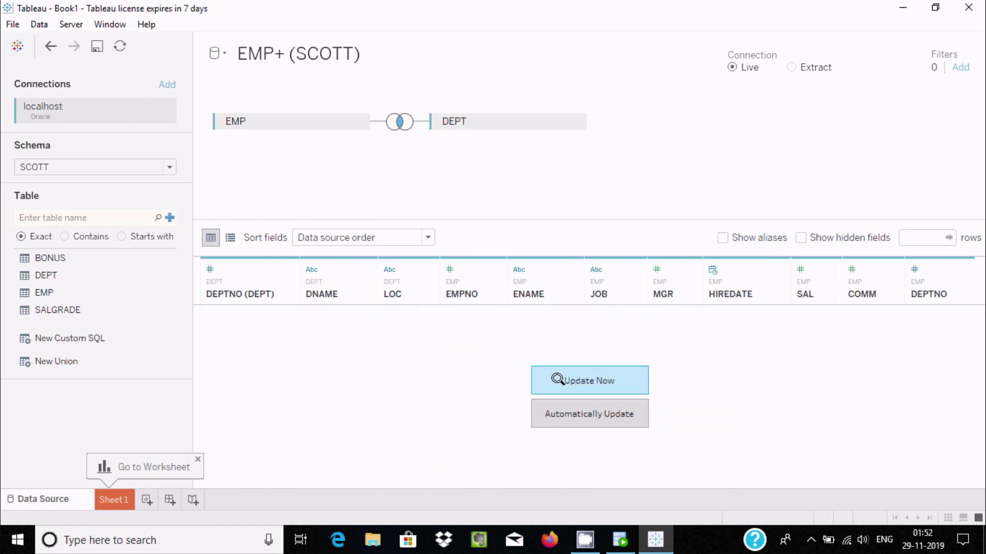
{"action": "left_click", "coordinate": [396, 120]}
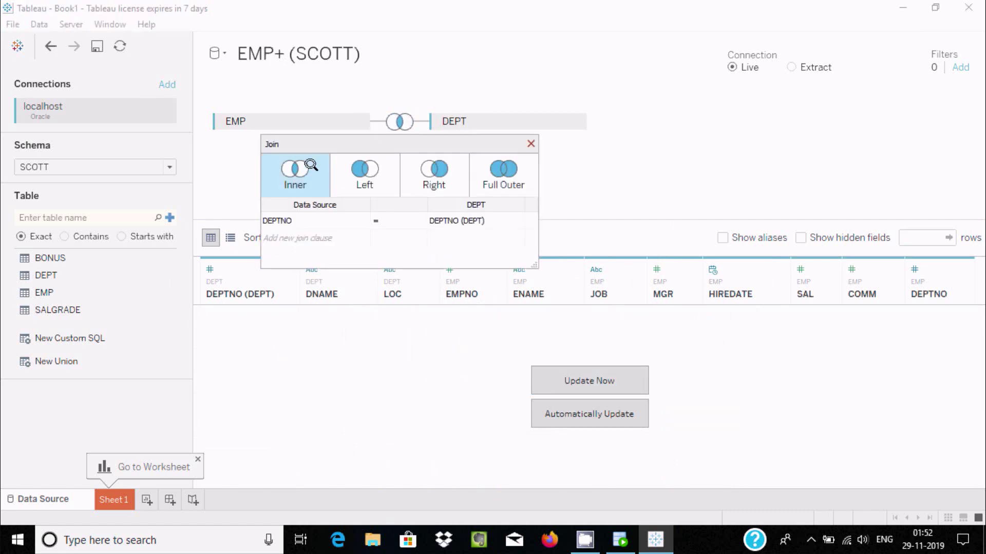
{"action": "mouse_move", "coordinate": [291, 219]}
{"action": "left_click", "coordinate": [600, 377]}
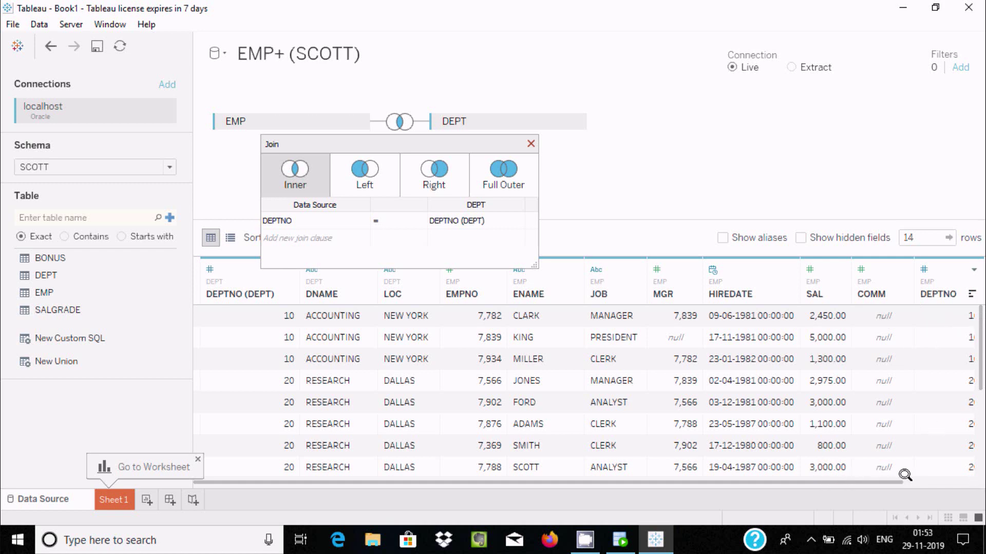
{"action": "left_click", "coordinate": [886, 425]}
{"action": "key", "text": "Right"}
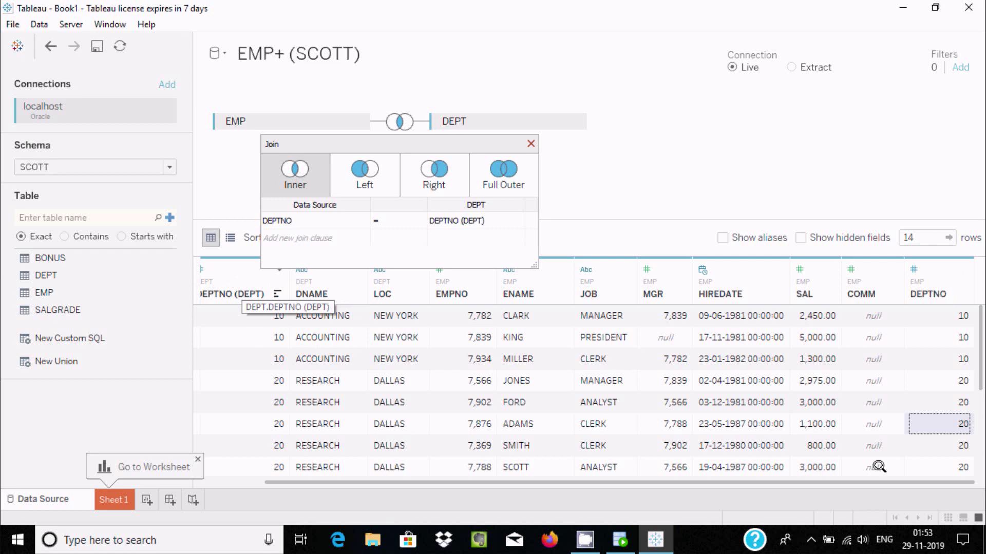
{"action": "left_click_drag", "start_coordinate": [975, 341], "coordinate": [974, 431]}
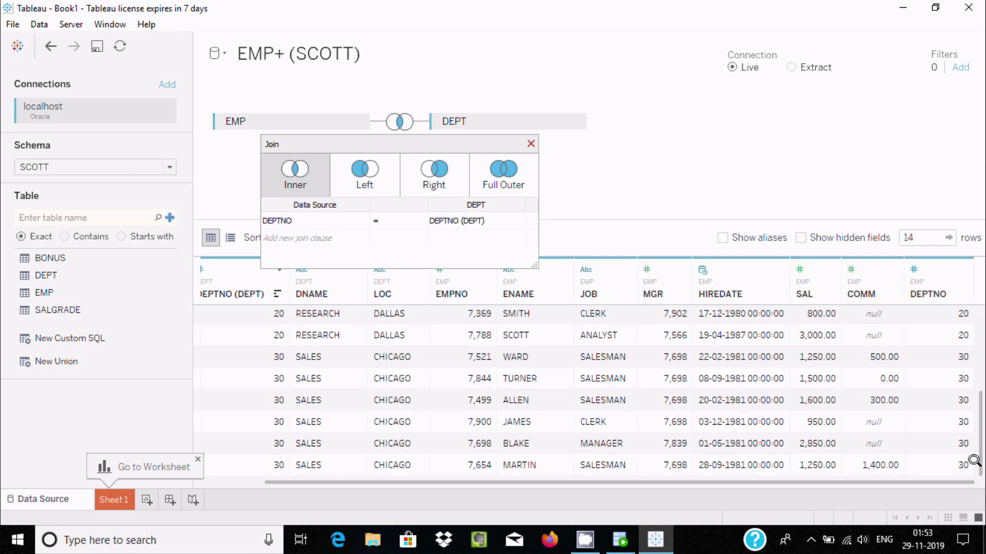
Switch the EMP–DEPT join to Left and load its 14 rows, checking JONES's DEPTNO.
{"action": "left_click", "coordinate": [357, 164]}
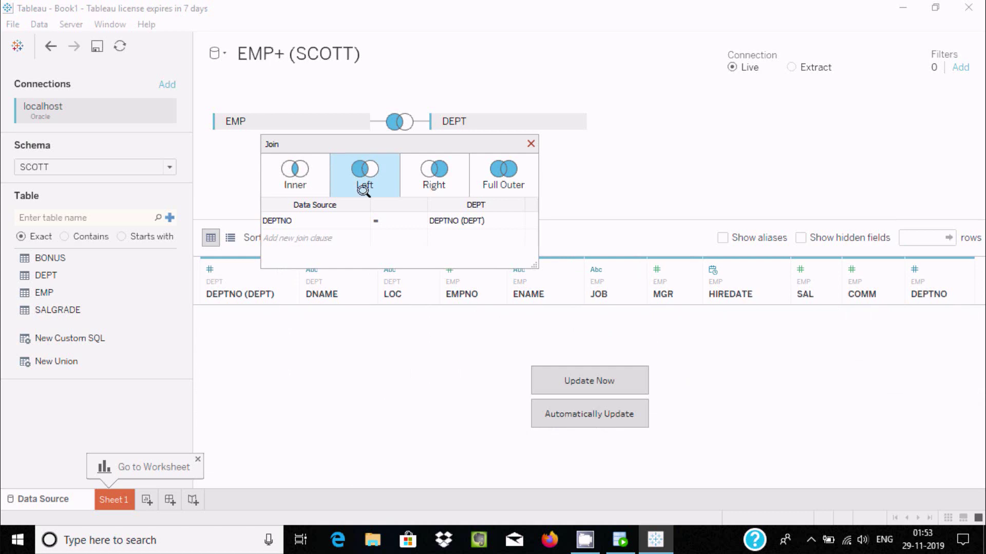
{"action": "left_click", "coordinate": [548, 374]}
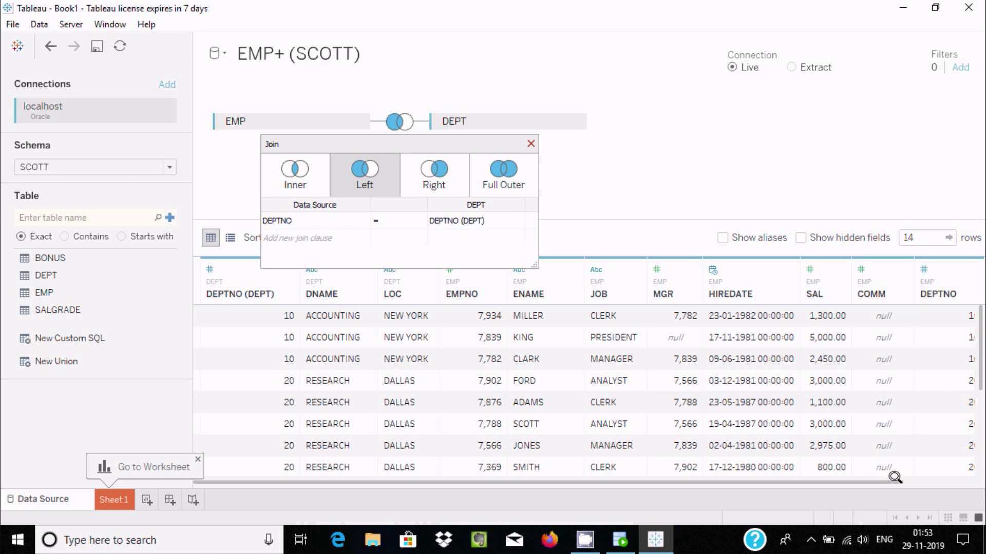
{"action": "left_click", "coordinate": [949, 446]}
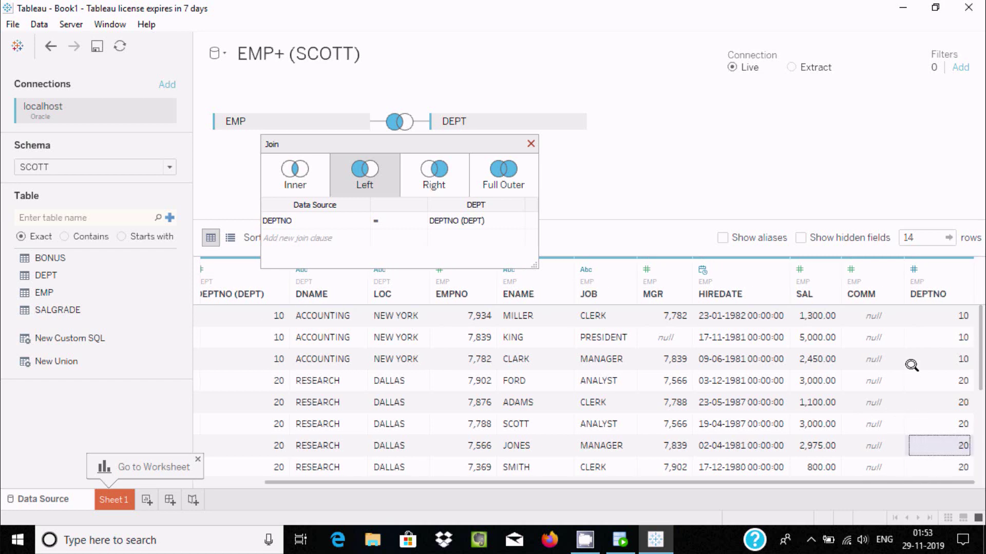
{"action": "left_click_drag", "start_coordinate": [979, 325], "coordinate": [976, 438]}
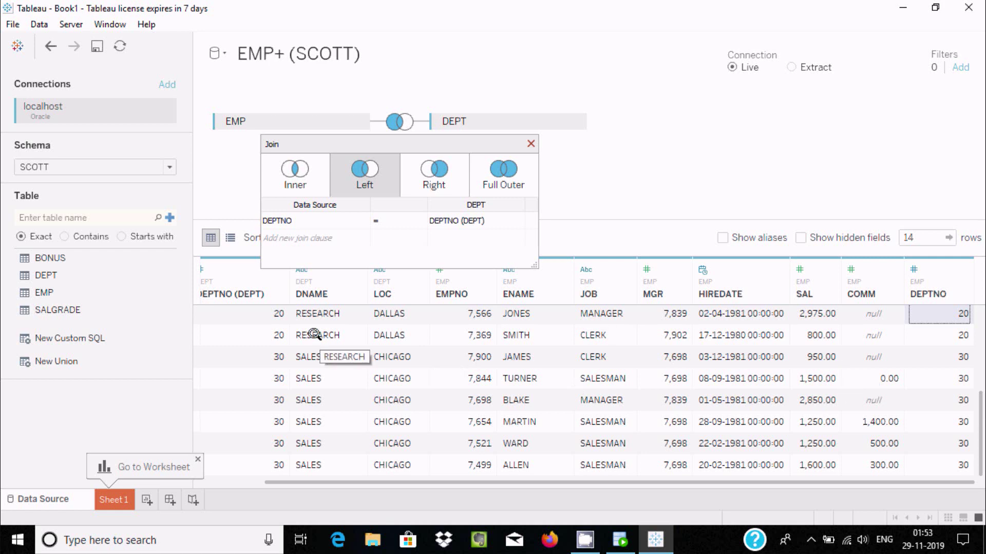
Change the join to Right and load the right-joined rows.
{"action": "left_click", "coordinate": [433, 171]}
{"action": "left_click", "coordinate": [556, 380]}
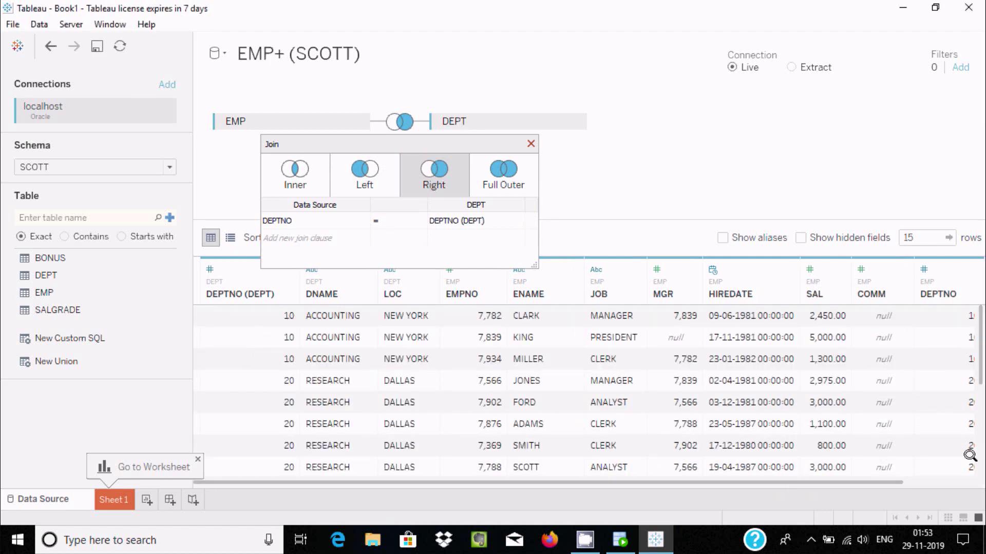
{"action": "scroll", "coordinate": [895, 475], "scroll_direction": "right", "scroll_amount": 1}
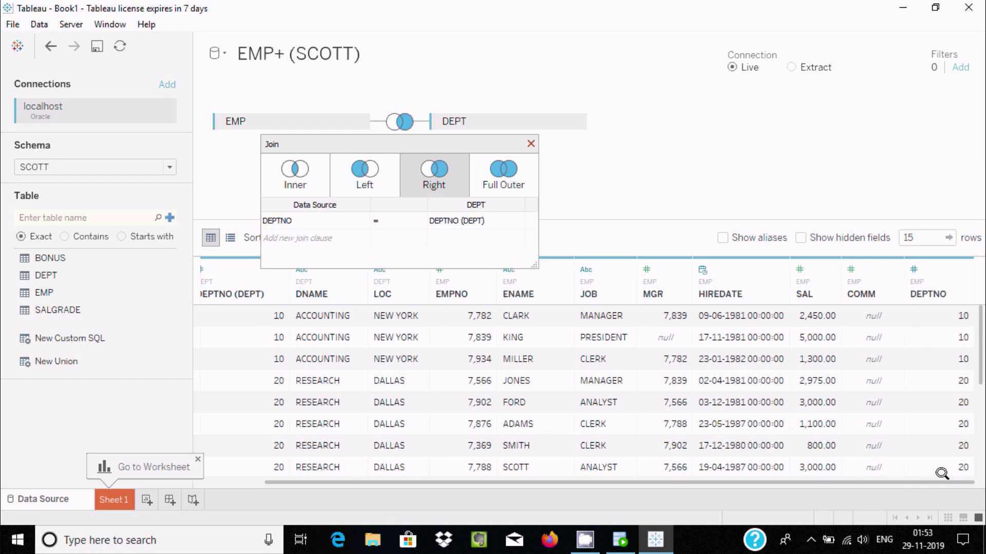
{"action": "left_click_drag", "start_coordinate": [979, 338], "coordinate": [980, 455]}
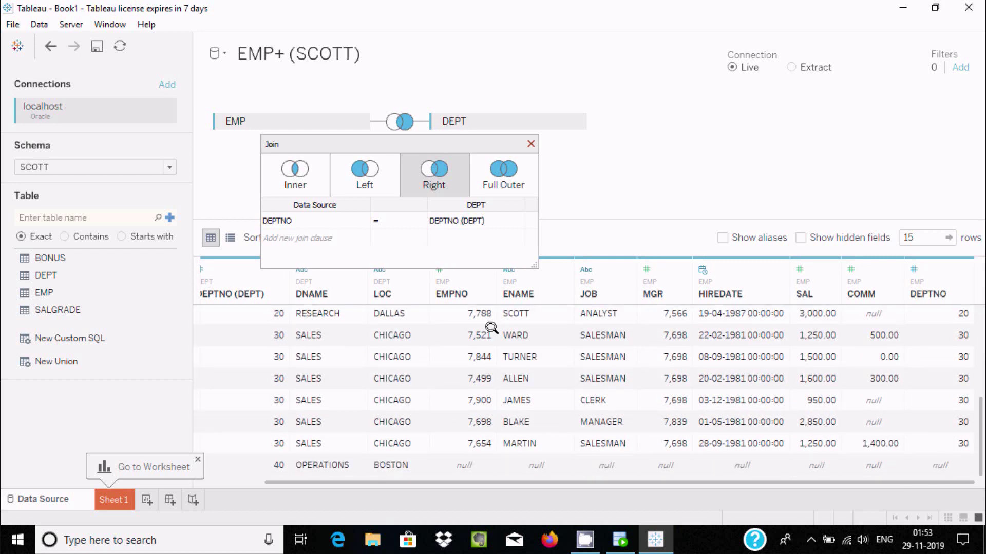
Switch to a Full Outer join and load 15 rows including OPERATIONS with no employees.
{"action": "left_click", "coordinate": [481, 180]}
{"action": "left_click", "coordinate": [637, 389]}
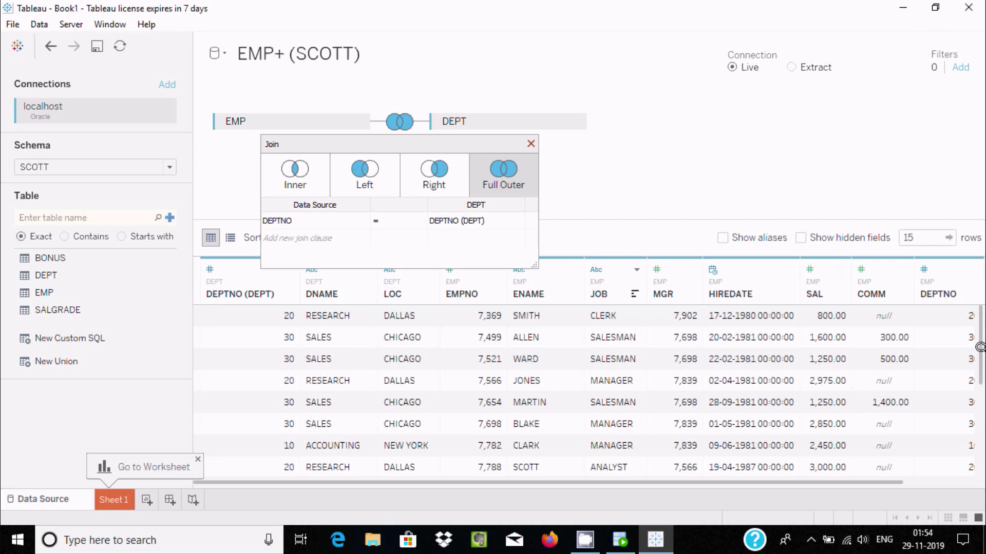
{"action": "left_click_drag", "start_coordinate": [978, 334], "coordinate": [964, 307]}
Close the join settings and remove both DEPT and EMP from the canvas.
{"action": "left_click", "coordinate": [529, 141]}
{"action": "left_click", "coordinate": [573, 121]}
{"action": "left_click", "coordinate": [609, 176]}
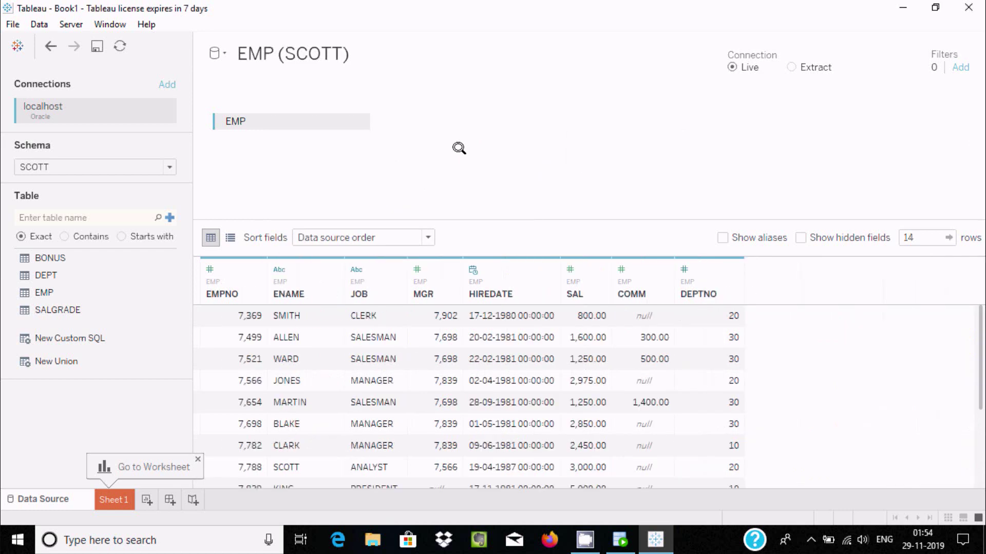
{"action": "left_click", "coordinate": [358, 121]}
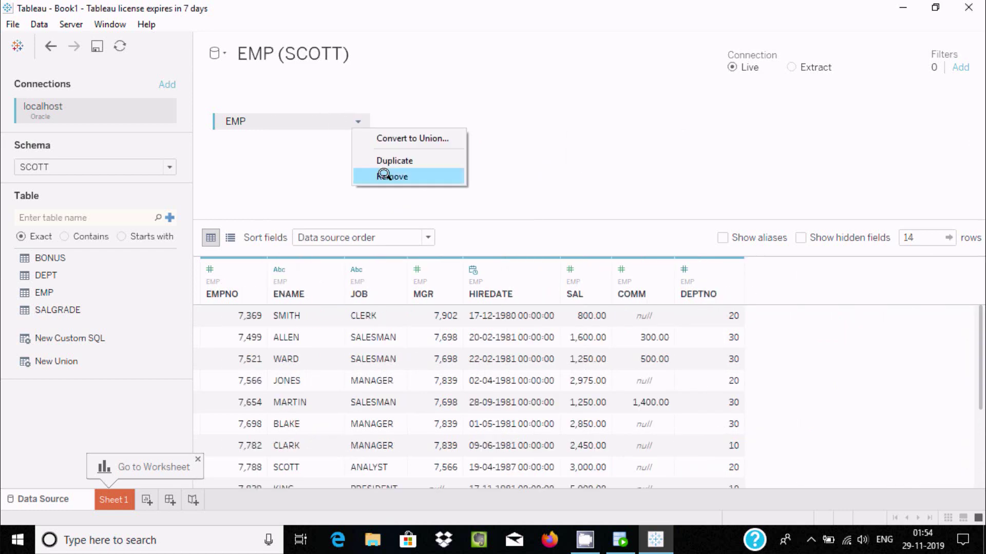
{"action": "left_click", "coordinate": [352, 92]}
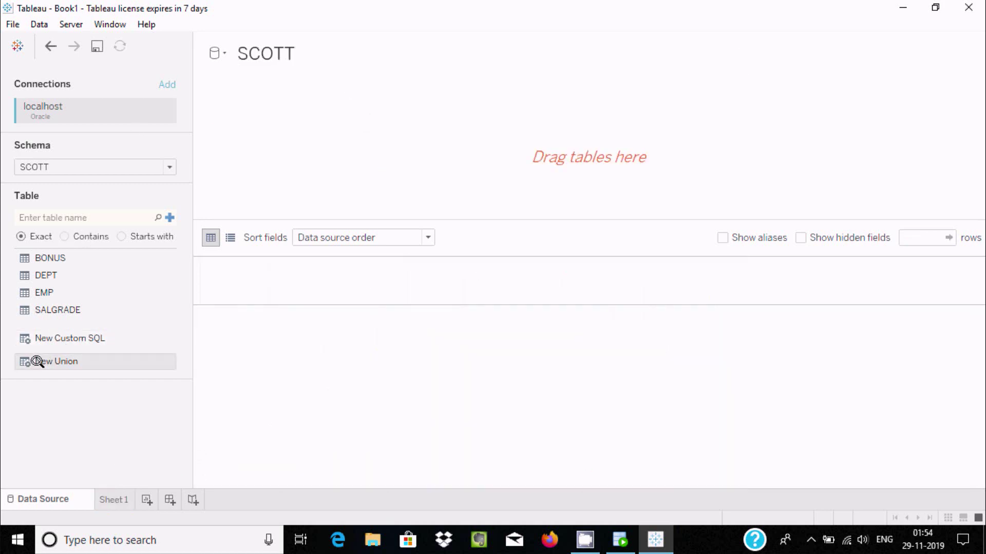
Create a New Union containing EMP and DEPT as specific tables.
{"action": "left_click_drag", "start_coordinate": [37, 362], "coordinate": [341, 179]}
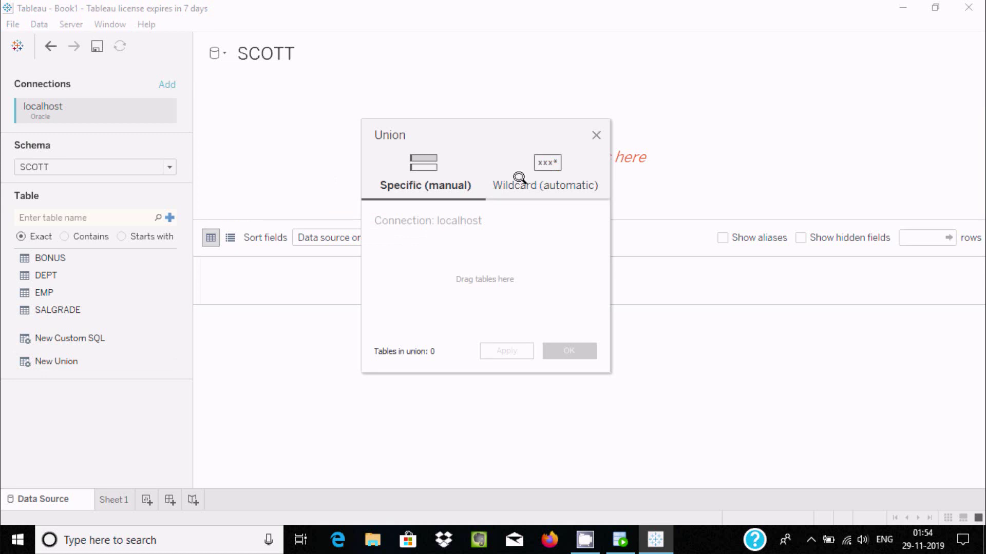
{"action": "left_click", "coordinate": [541, 161]}
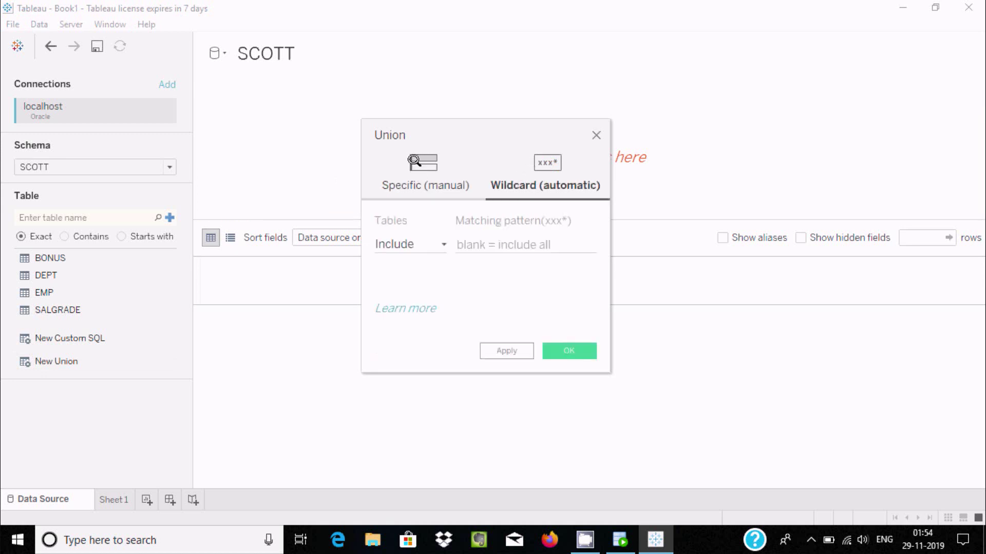
{"action": "left_click", "coordinate": [423, 162]}
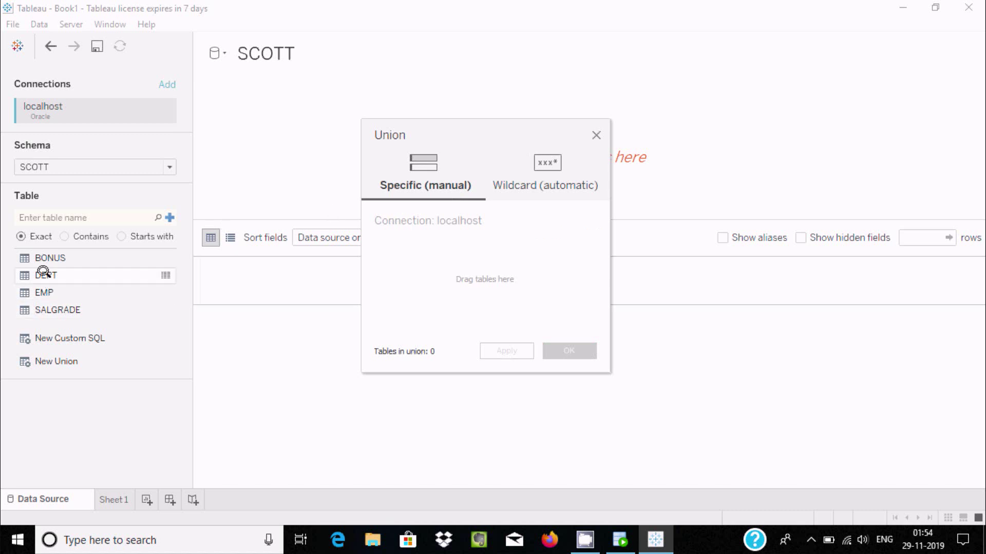
{"action": "left_click_drag", "start_coordinate": [52, 289], "coordinate": [452, 253]}
{"action": "left_click_drag", "start_coordinate": [60, 283], "coordinate": [466, 284]}
{"action": "key", "text": "Return"}
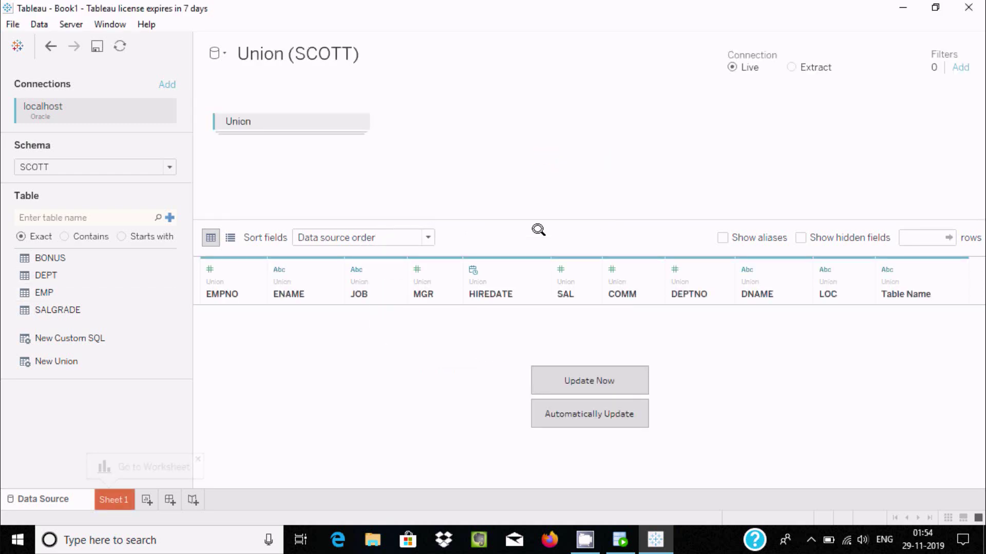
Load the 18-row union preview and view the four DEPT rows below the 14 EMP employees.
{"action": "left_click", "coordinate": [537, 381]}
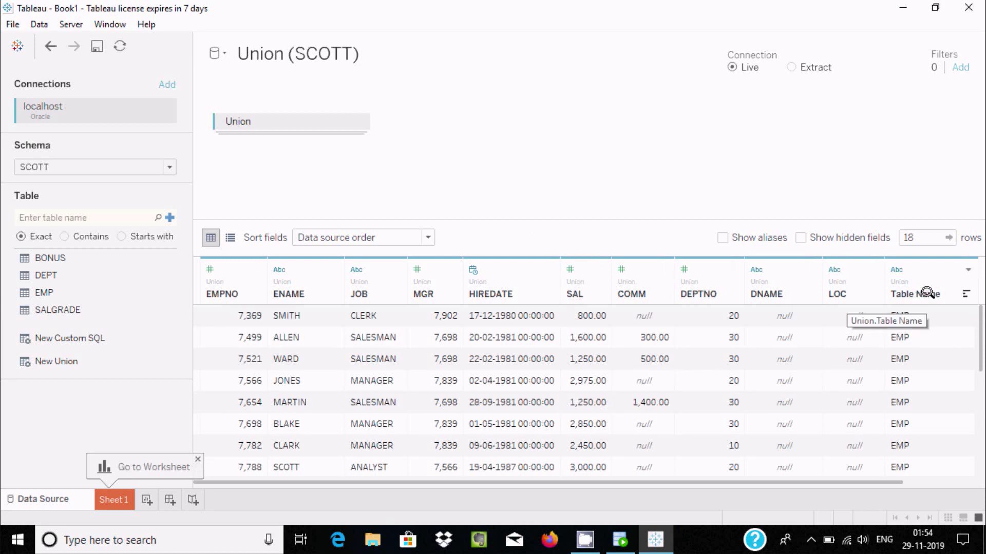
{"action": "left_click_drag", "start_coordinate": [979, 347], "coordinate": [975, 448]}
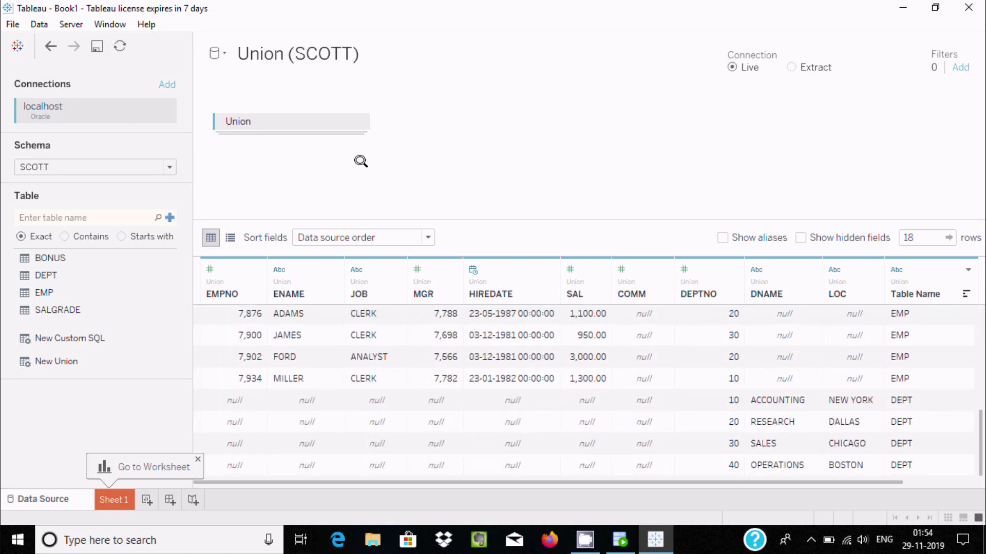